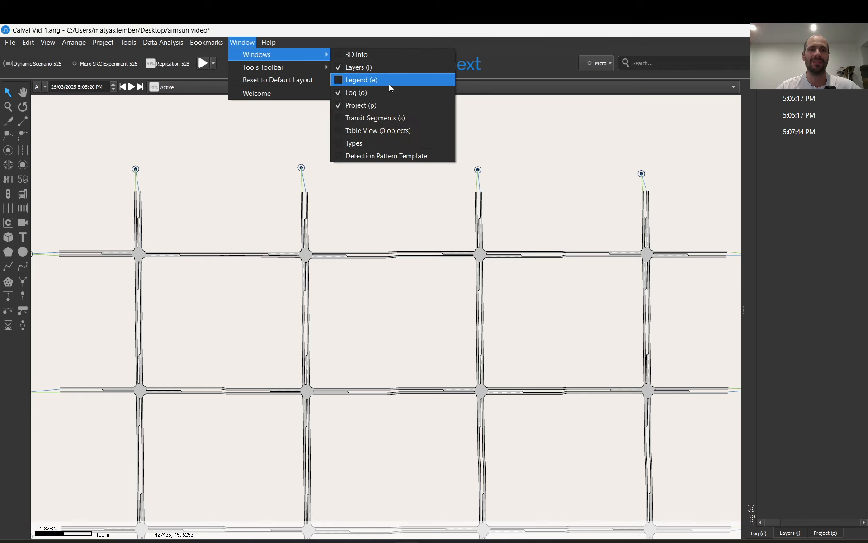
# Open the Table View window and list the network's objects of type Node
pyautogui.click(369, 131)
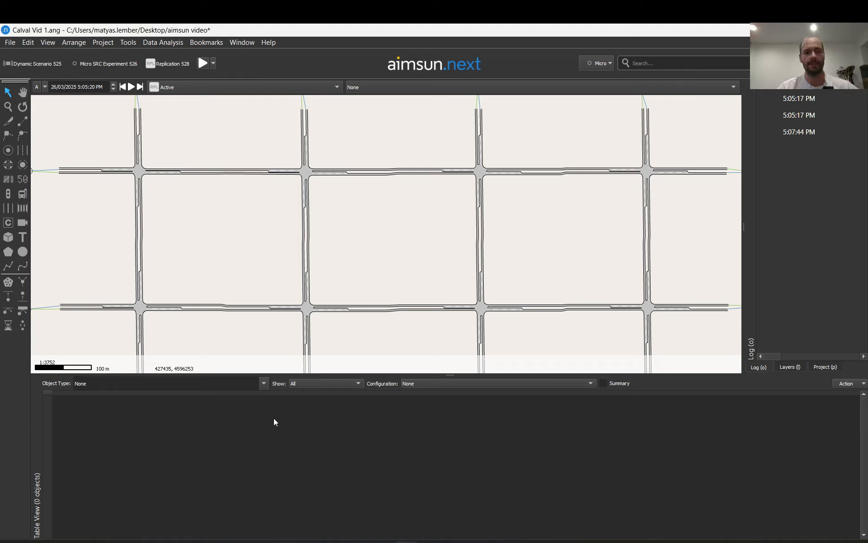
pyautogui.click(264, 384)
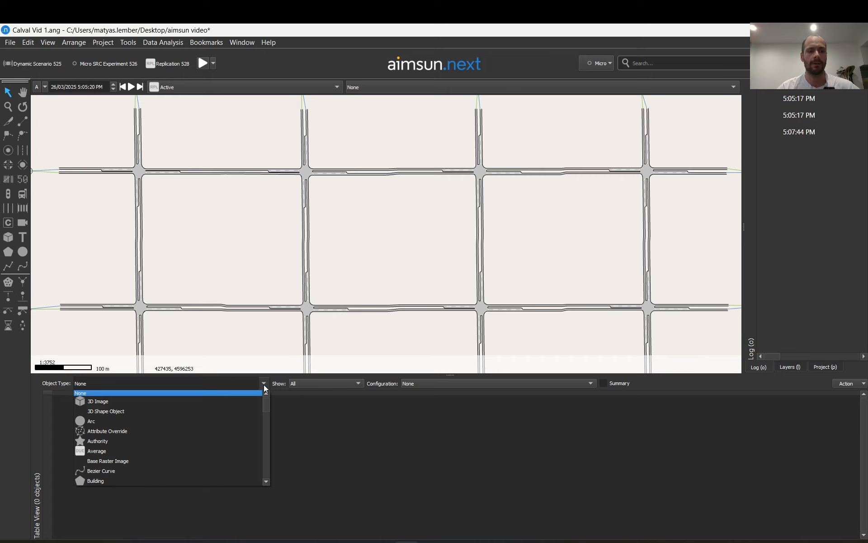
pyautogui.moveTo(265, 405); pyautogui.dragTo(266, 438)
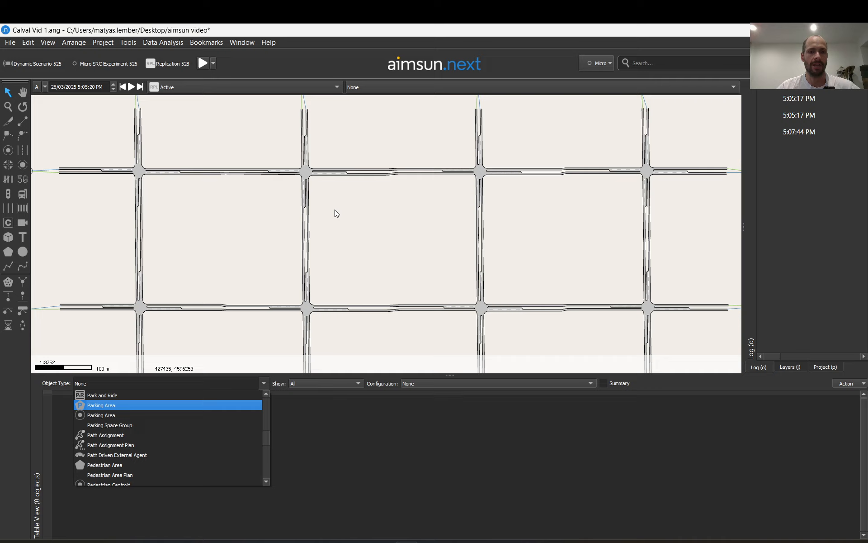
pyautogui.scroll(5, 221, 457)
pyautogui.scroll(2, 220, 457)
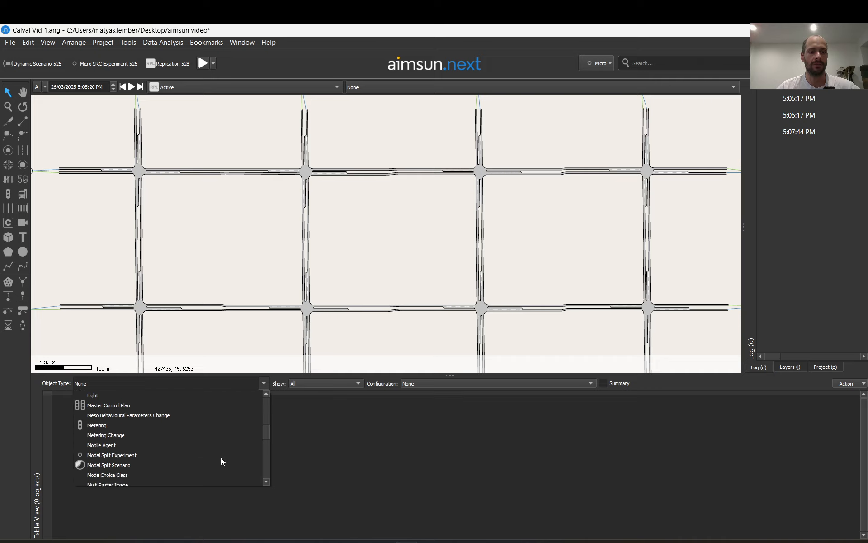
pyautogui.scroll(-1, 221, 457)
pyautogui.scroll(-1, 148, 475)
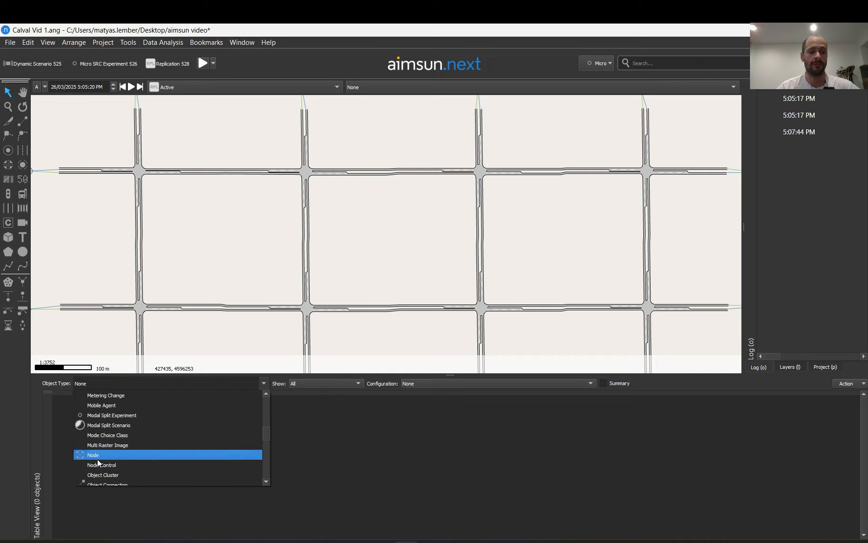
pyautogui.click(96, 455)
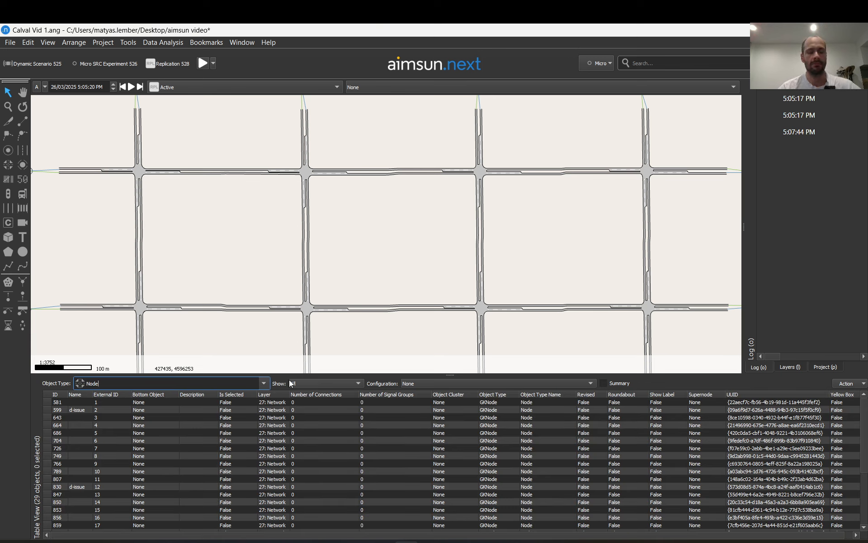
# Copy the External ID to Layer cells of the nodes with external IDs 2 to 12 from the table
pyautogui.moveTo(308, 183)
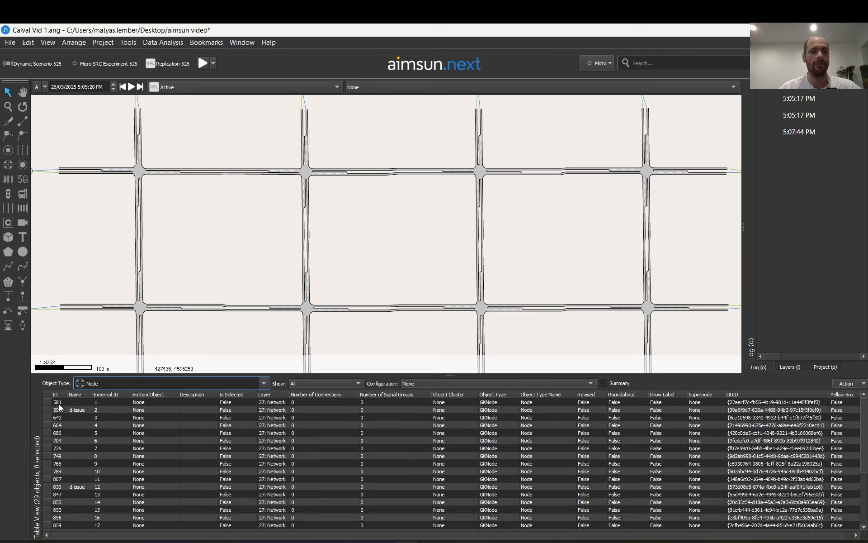
pyautogui.moveTo(99, 410); pyautogui.dragTo(284, 487)
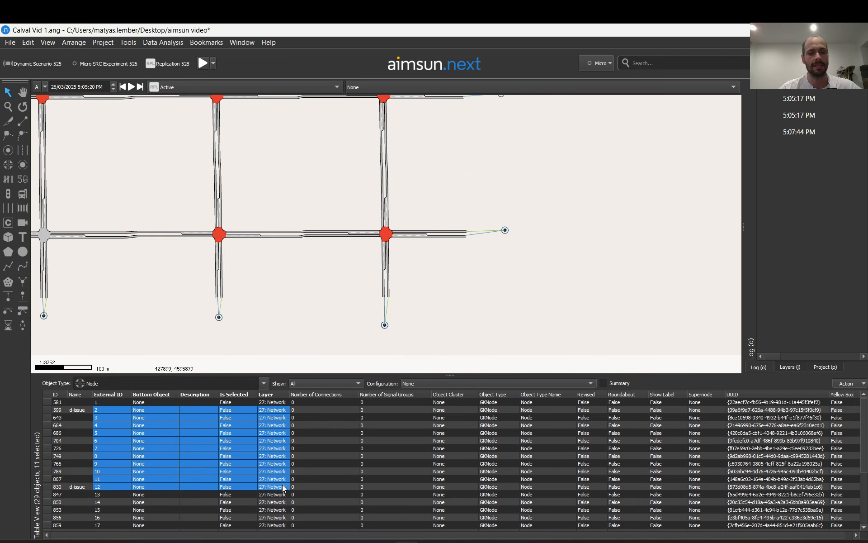
pyautogui.rightClick(205, 445)
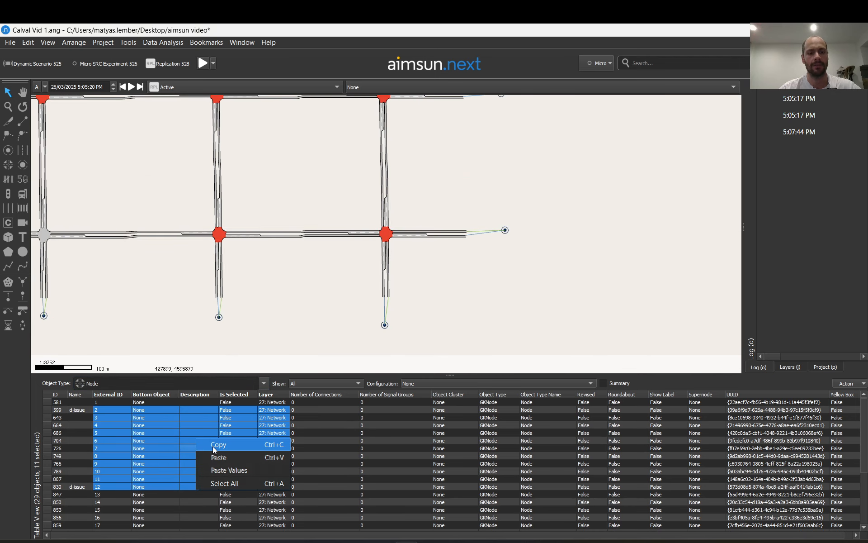
pyautogui.click(213, 445)
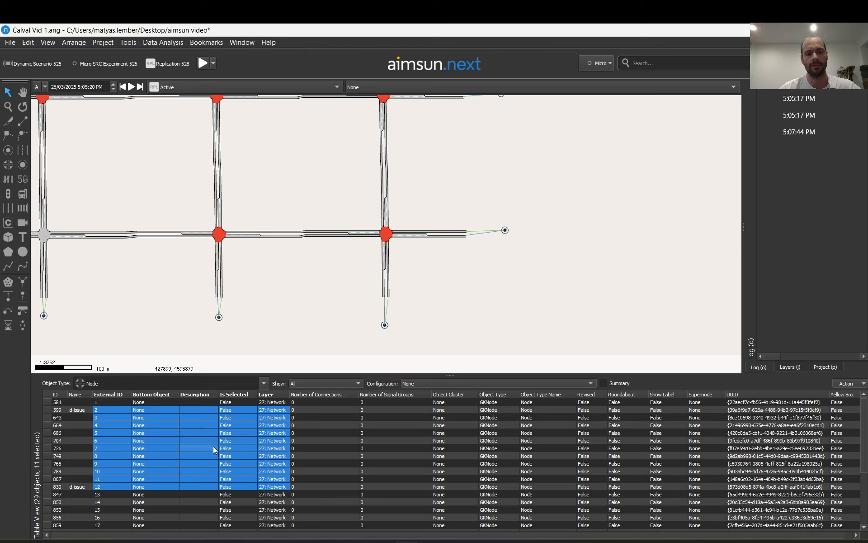
pyautogui.click(856, 384)
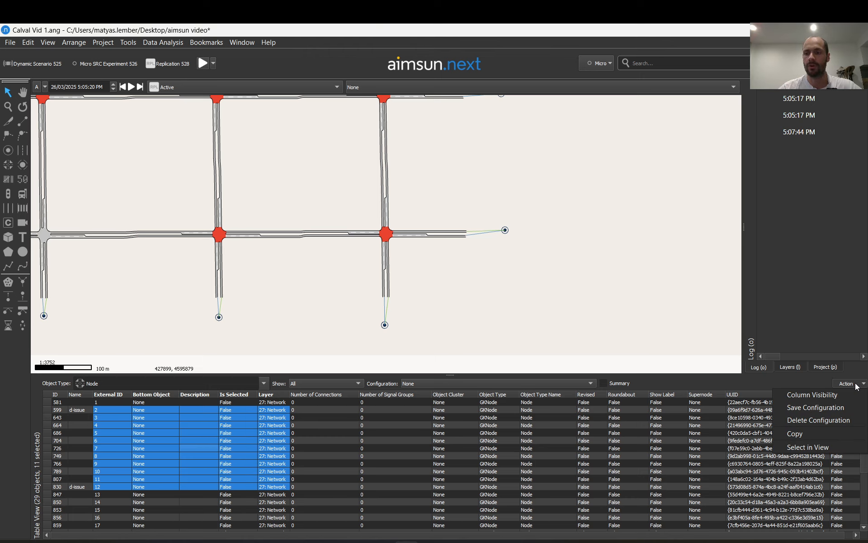
pyautogui.click(798, 436)
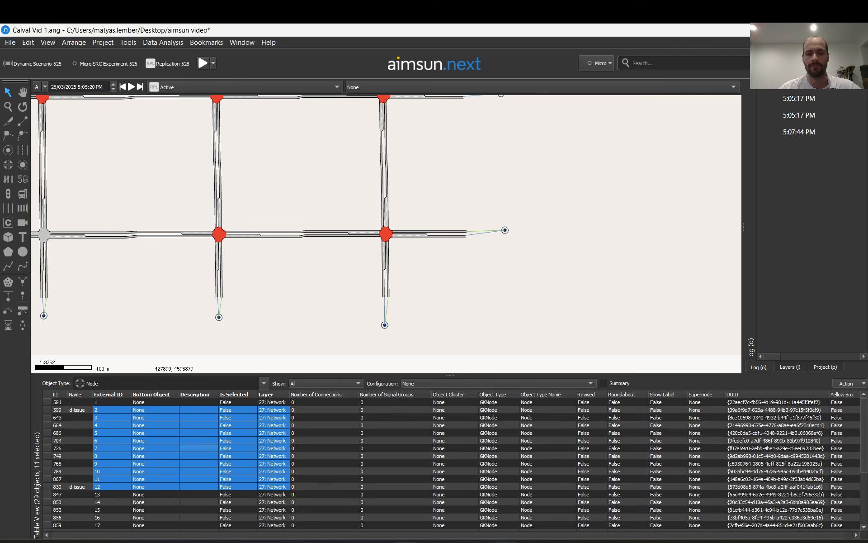
# Switch to Excel, clear the existing data from Sheet1 of Book2 and paste the copied node cells at A1
pyautogui.click(506, 542)
pyautogui.click(266, 211)
pyautogui.hotkey('ctrl', 'a')
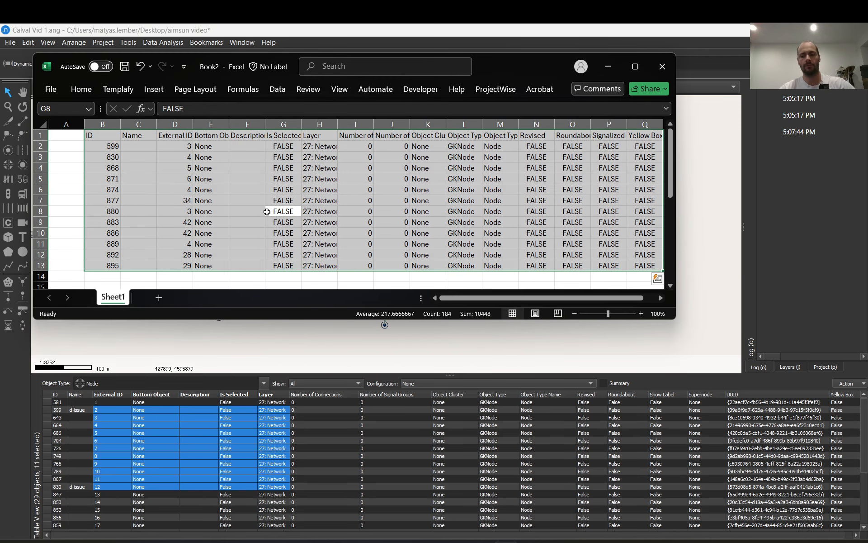
pyautogui.press('Delete')
pyautogui.click(74, 132)
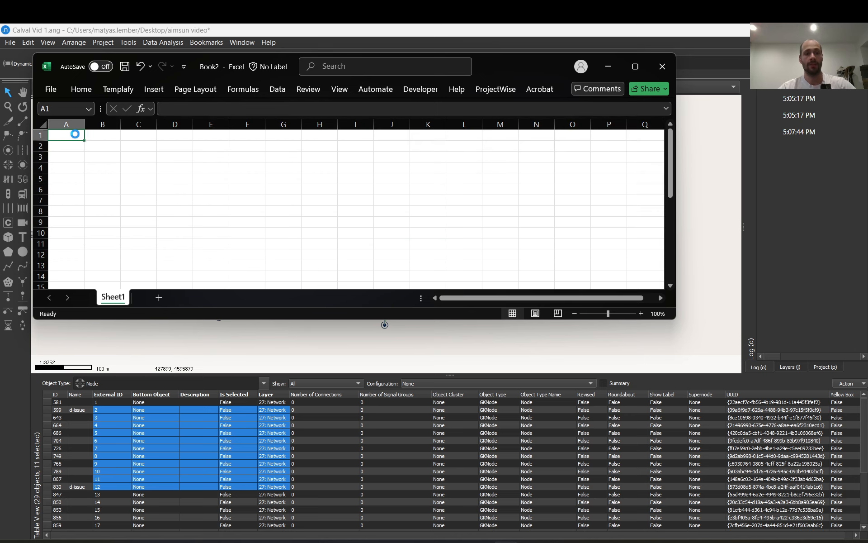
pyautogui.hotkey('ctrl', 'v')
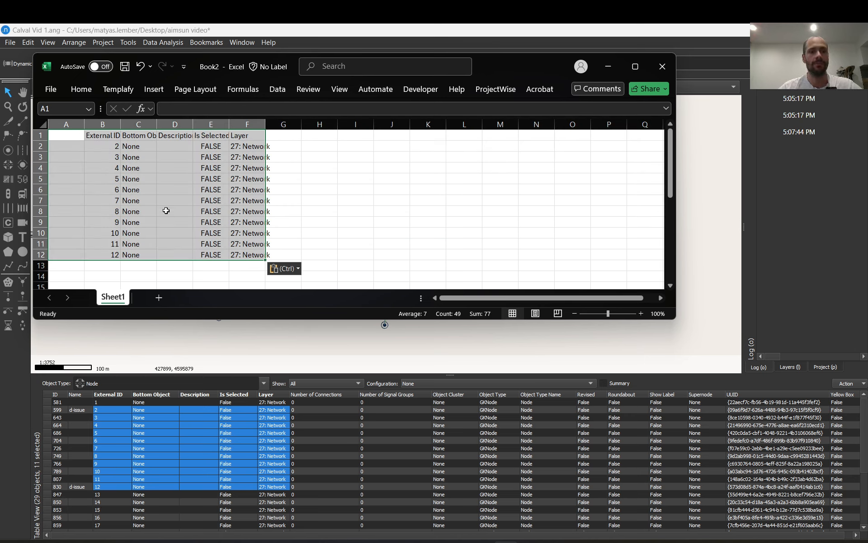
# Return to Aimsun Next, clear the node selection and copy the entire node table
pyautogui.click(116, 419)
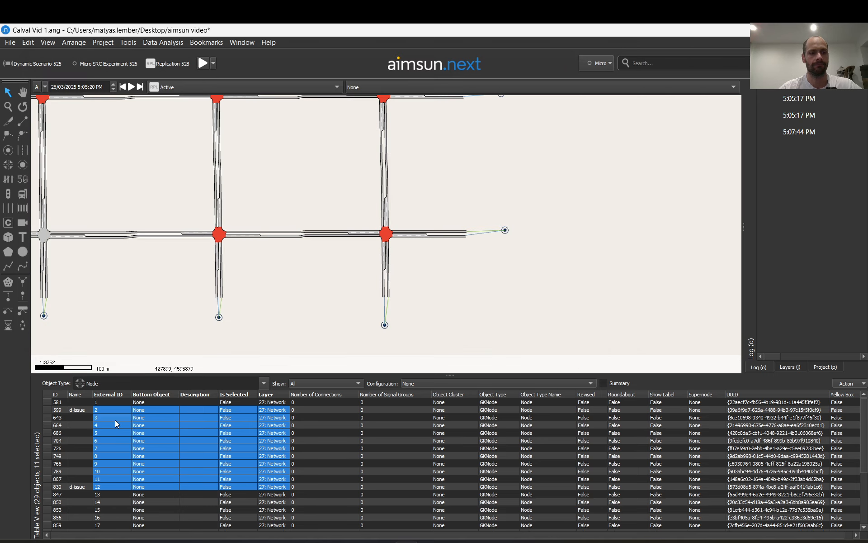
pyautogui.click(141, 297)
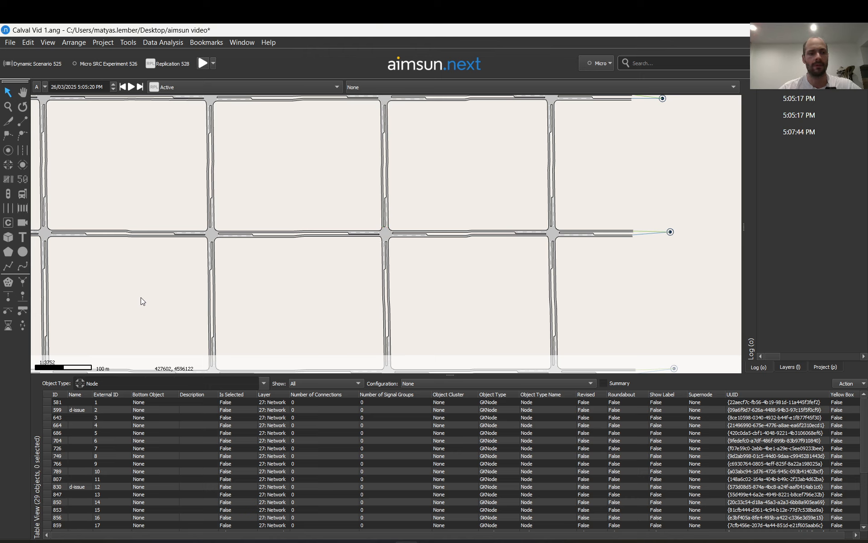
pyautogui.click(847, 383)
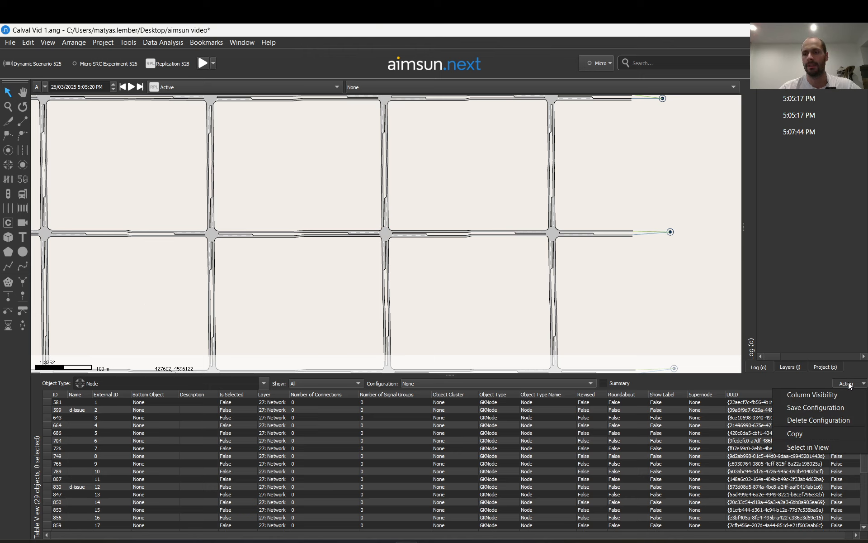
pyautogui.click(808, 433)
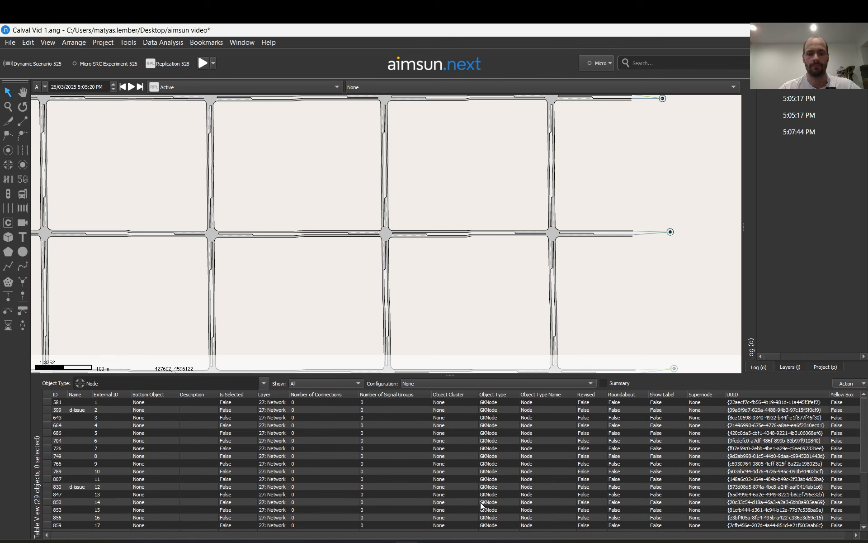
# Switch to Excel and paste the full node table at A1, replacing the partial data
pyautogui.hotkey('alt', 'Tab')
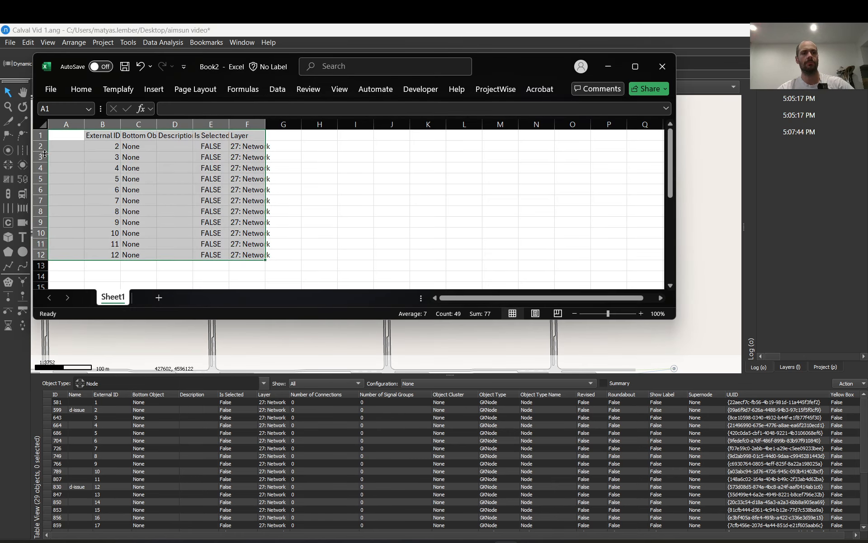
pyautogui.click(69, 139)
pyautogui.hotkey('ctrl', 'v')
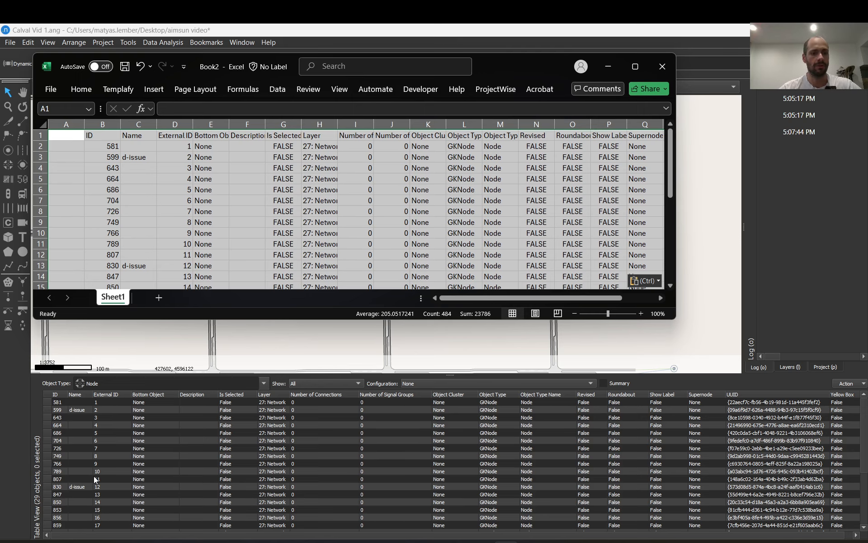
# Back in Aimsun Next, restrict the table to Selected in View and select the node with external ID 4 in the network
pyautogui.click(231, 422)
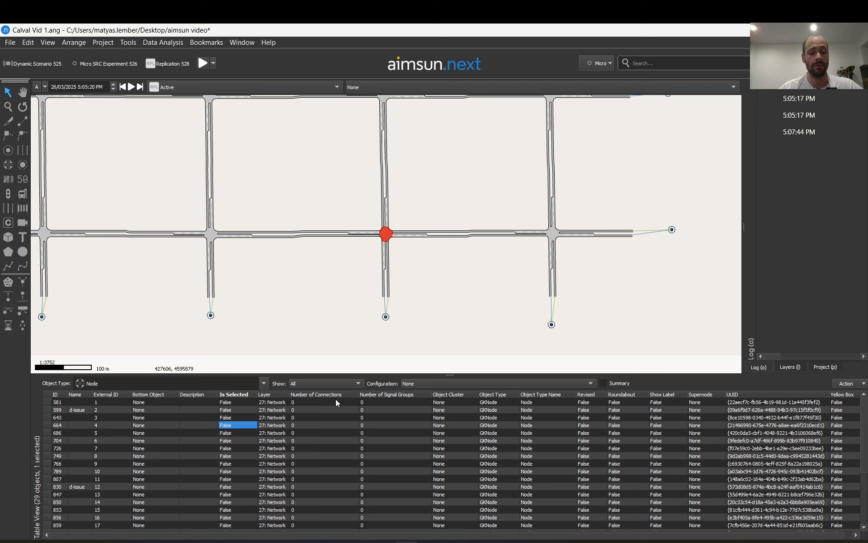
pyautogui.click(360, 386)
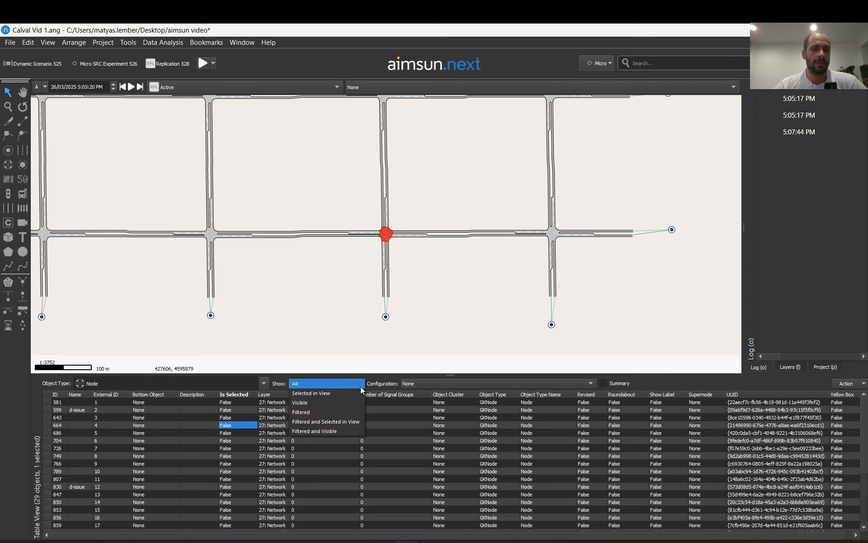
pyautogui.click(318, 392)
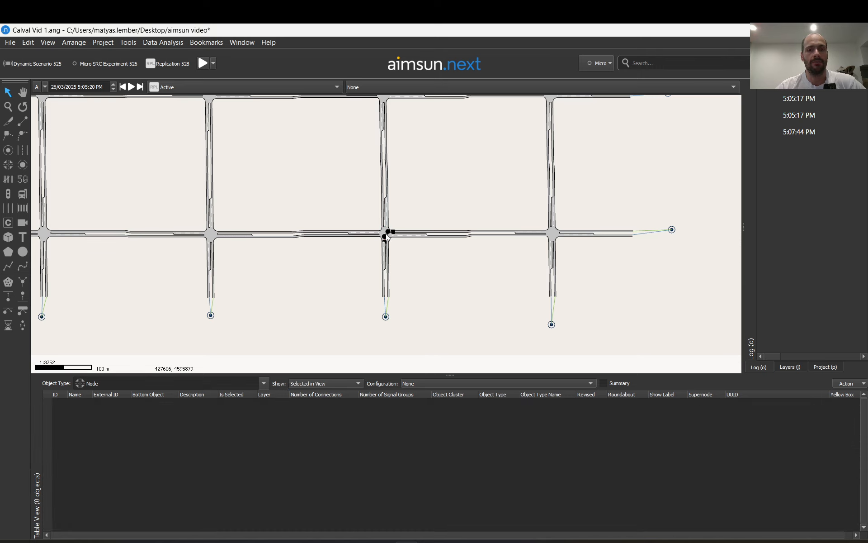
pyautogui.scroll(5, 386, 234)
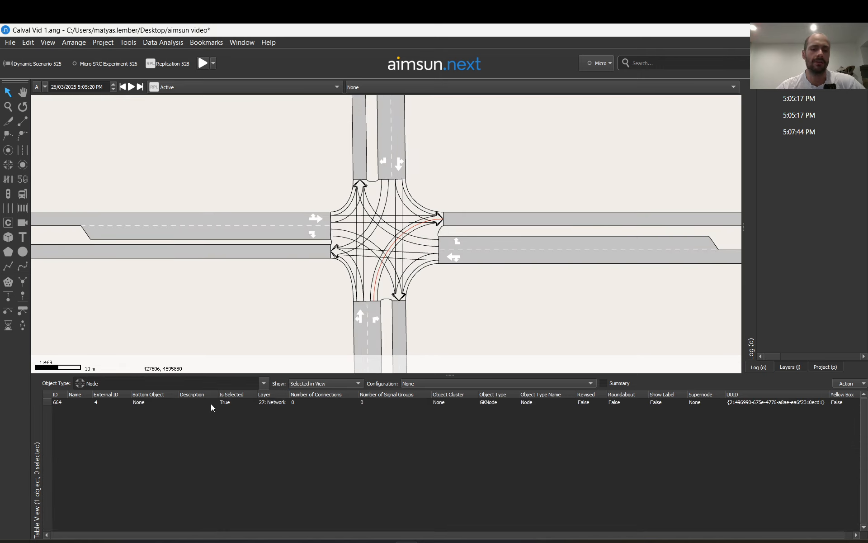
# Add the neighbouring intersection node with external ID 11 to the selection in the network view
pyautogui.scroll(-2, 372, 297)
pyautogui.scroll(-3, 374, 301)
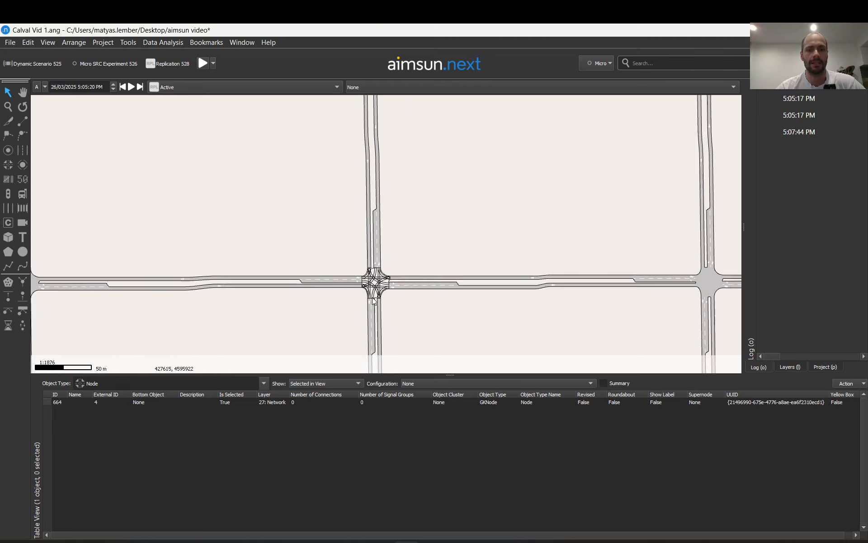
pyautogui.scroll(6, 542, 304)
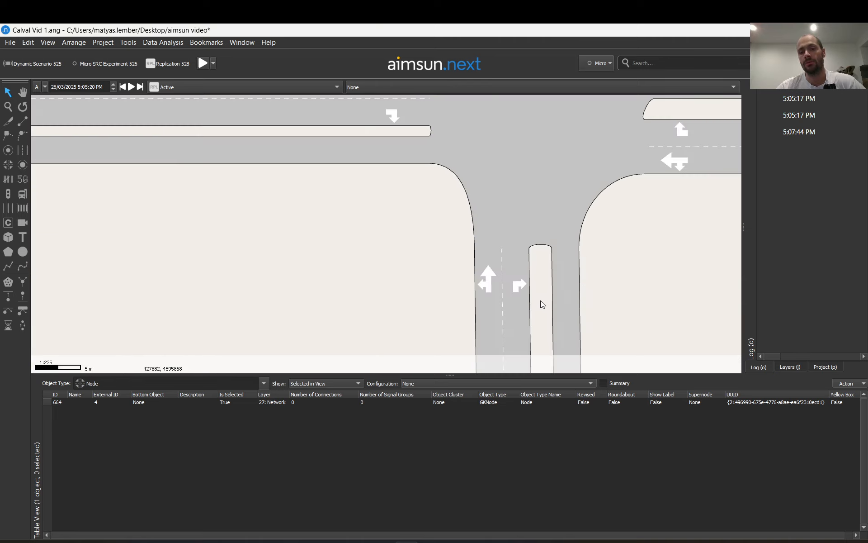
pyautogui.keyDown('shift'); pyautogui.click(537, 177); pyautogui.keyUp('shift')
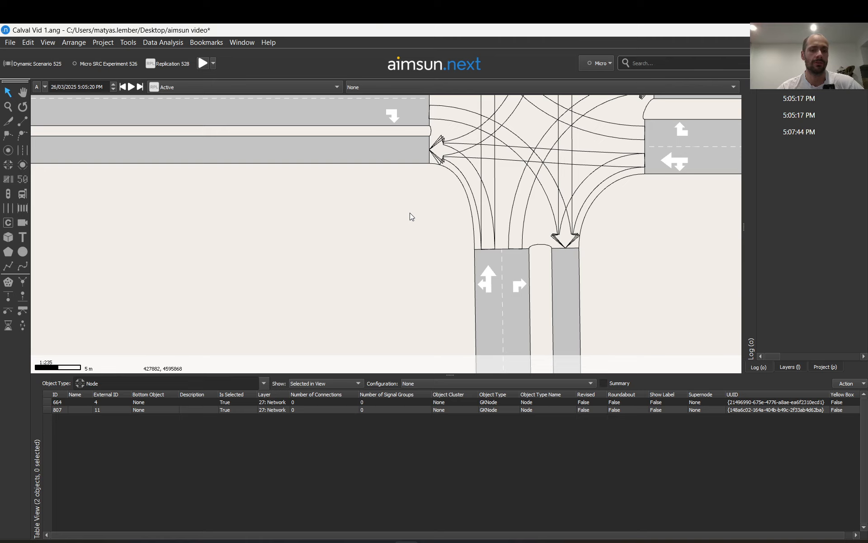
# Clear the node selection in the network and set the table to show only Visible nodes
pyautogui.scroll(-5, 409, 212)
pyautogui.scroll(-2, 407, 210)
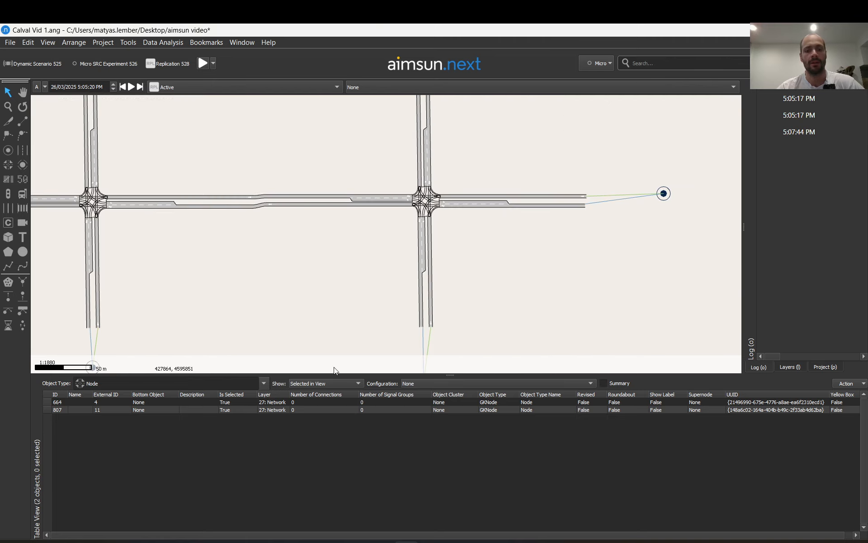
pyautogui.click(313, 381)
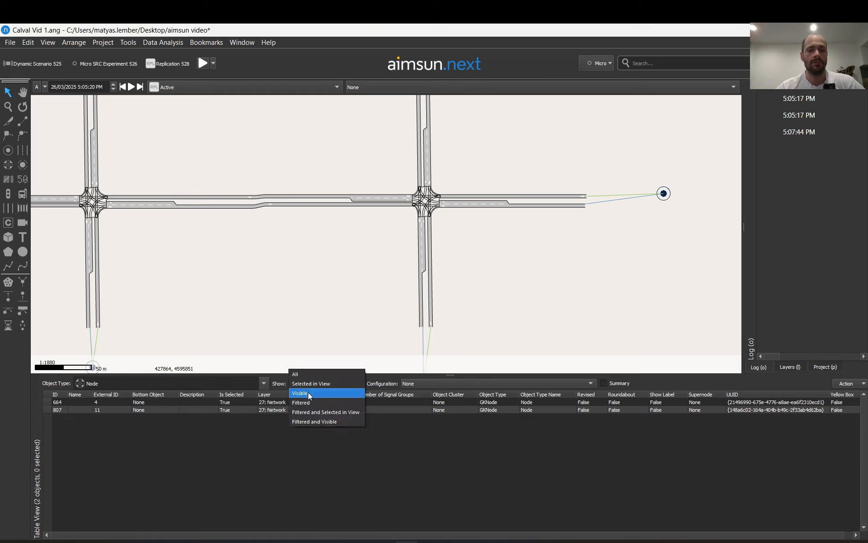
pyautogui.click(478, 247)
pyautogui.moveTo(478, 248); pyautogui.dragTo(354, 358)
pyautogui.click(347, 382)
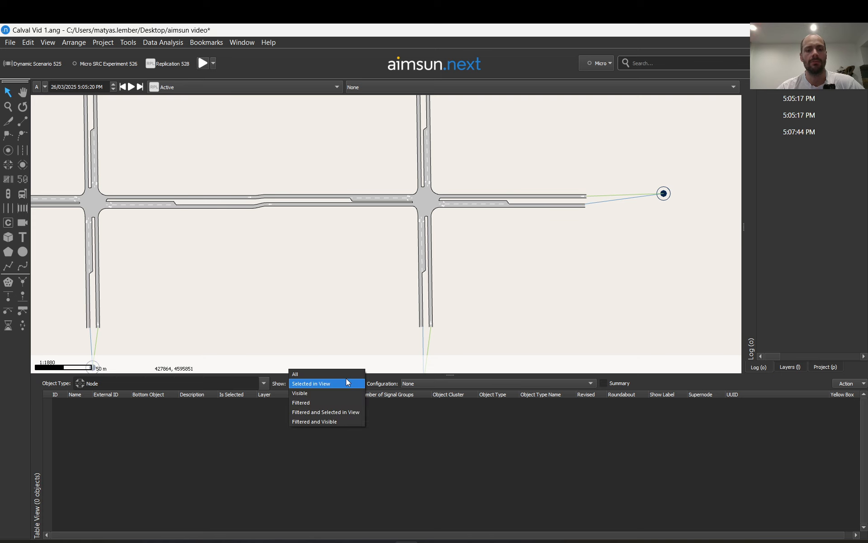
pyautogui.click(302, 397)
# Examine how the table's list of visible nodes follows the network view at overview and close-up scales
pyautogui.scroll(-2, 449, 267)
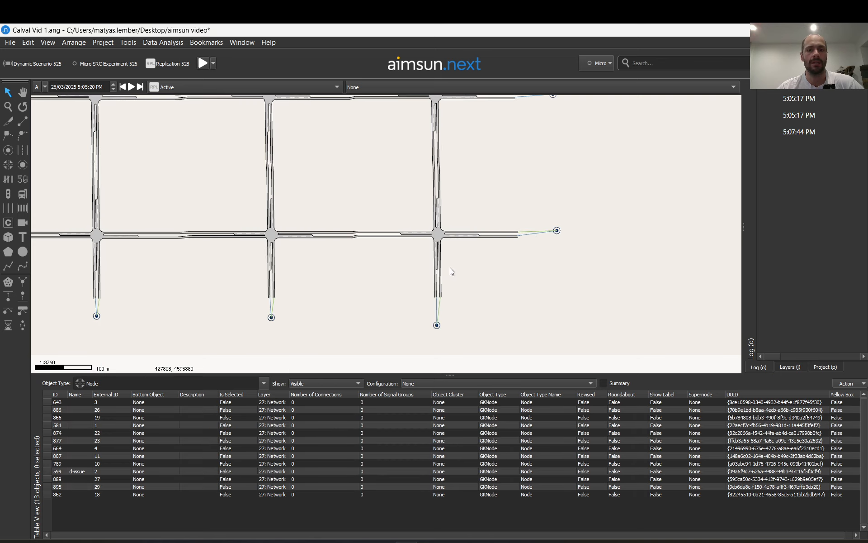
pyautogui.scroll(-4, 481, 238)
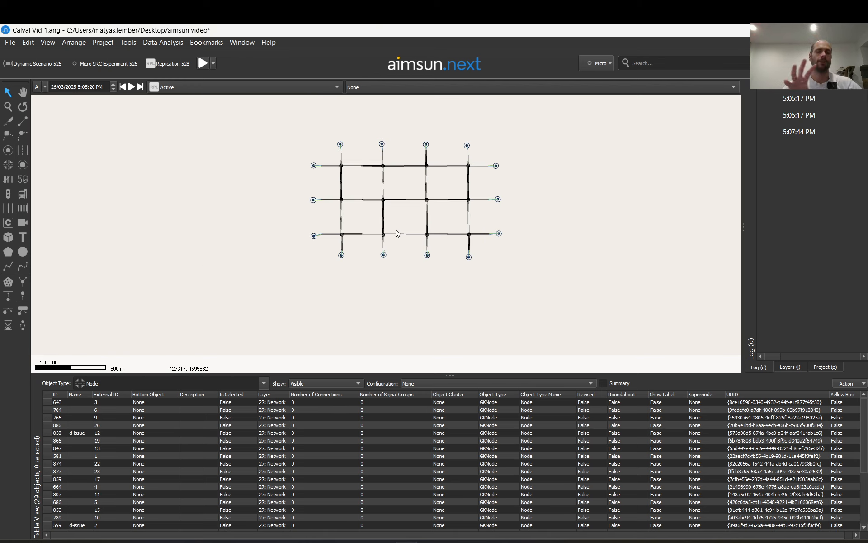
pyautogui.scroll(10, 431, 229)
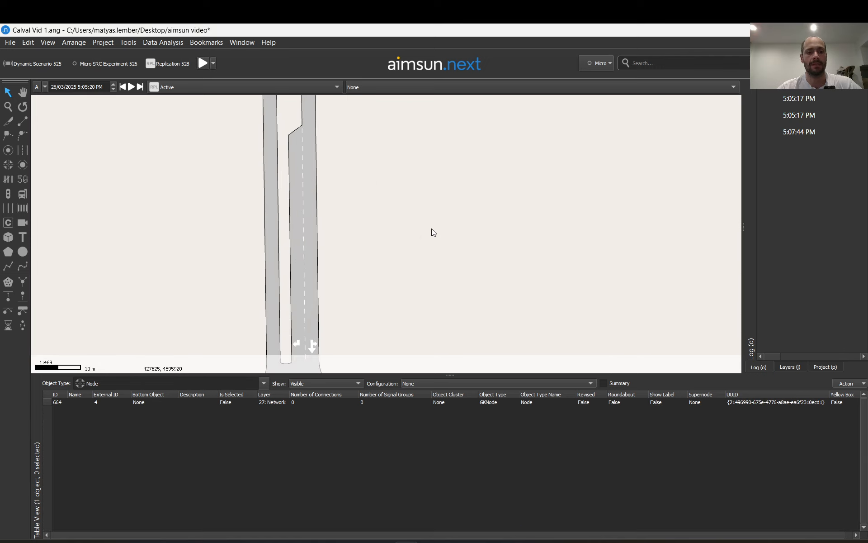
pyautogui.scroll(-4, 431, 229)
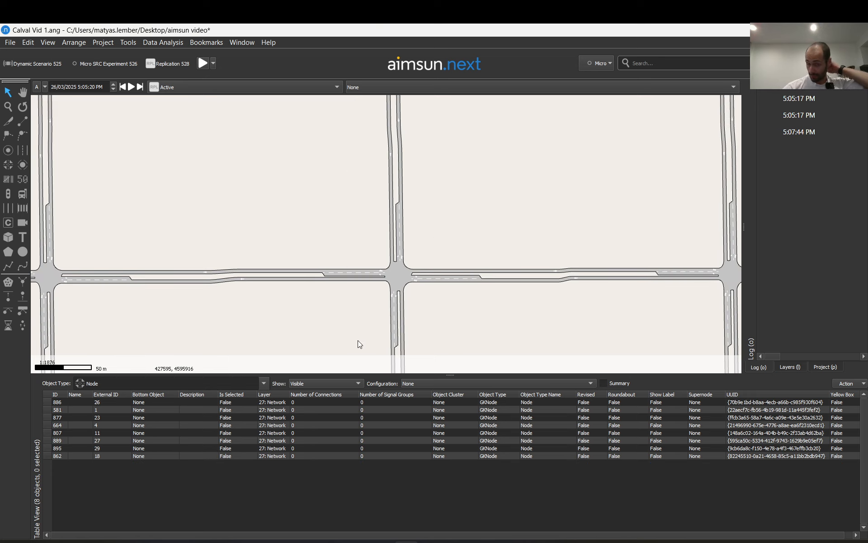
# Set the table to show Filtered nodes and choose External ID as the filter attribute
pyautogui.click(340, 382)
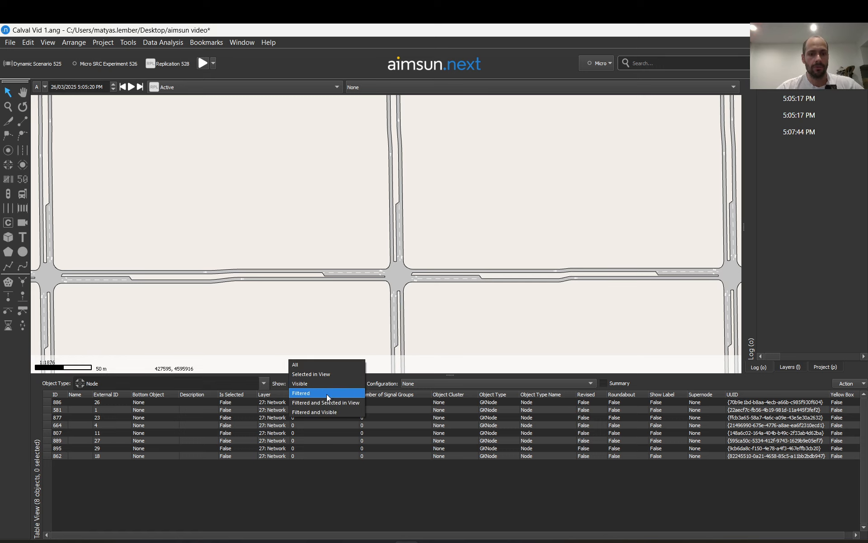
pyautogui.click(327, 396)
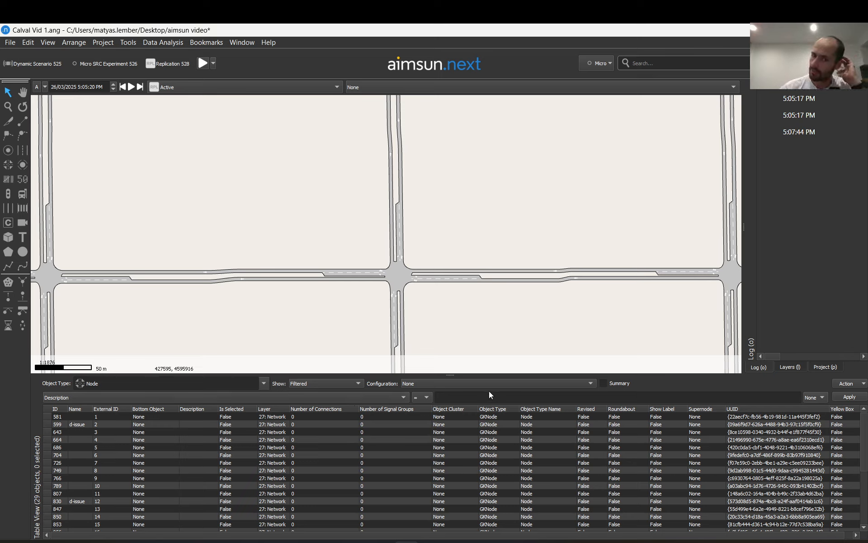
pyautogui.click(378, 397)
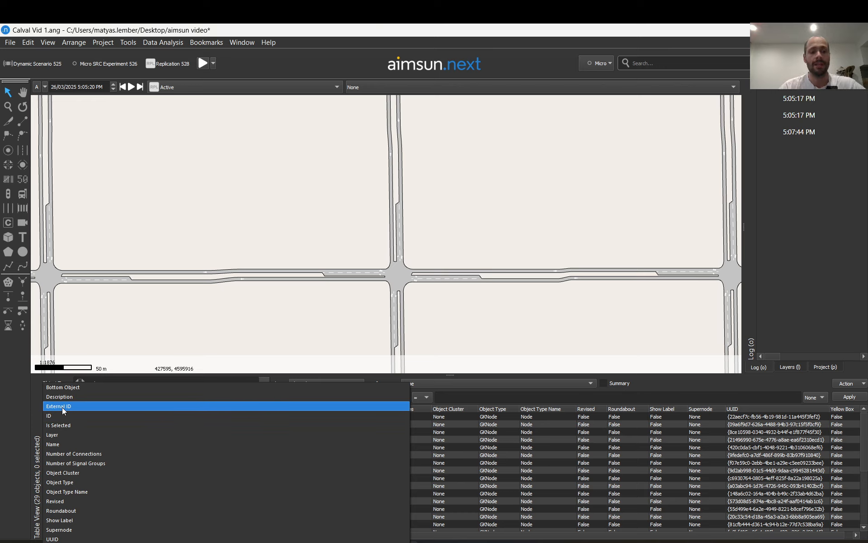
pyautogui.click(61, 407)
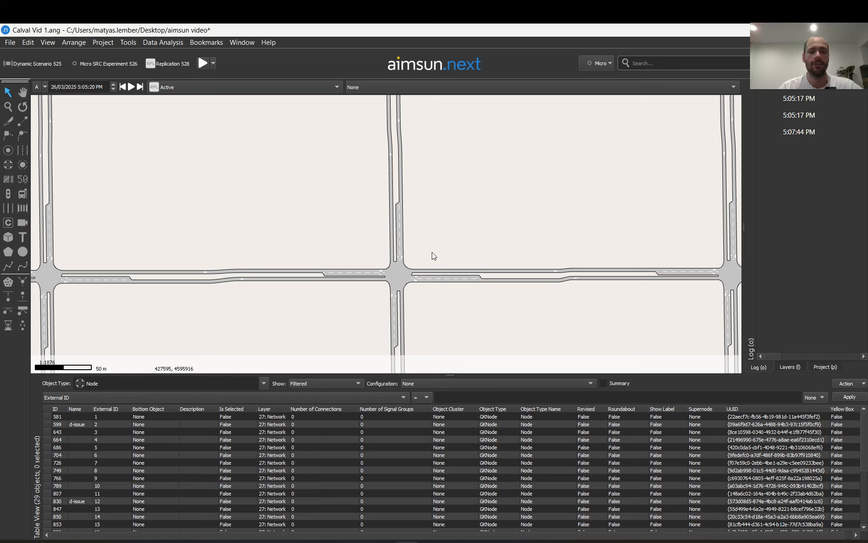
# Inspect the name and external ID fields in the properties of the node with external ID 4, and close them unchanged
pyautogui.scroll(5, 393, 282)
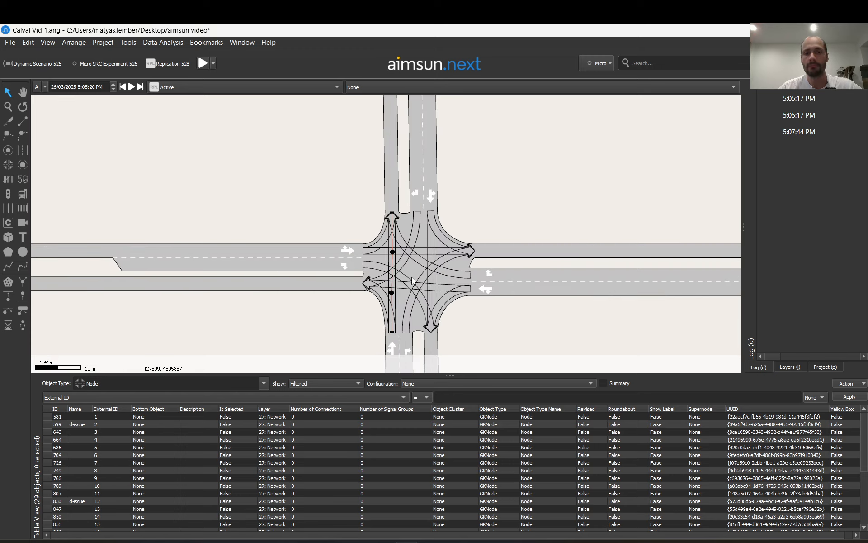
pyautogui.doubleClick(416, 272)
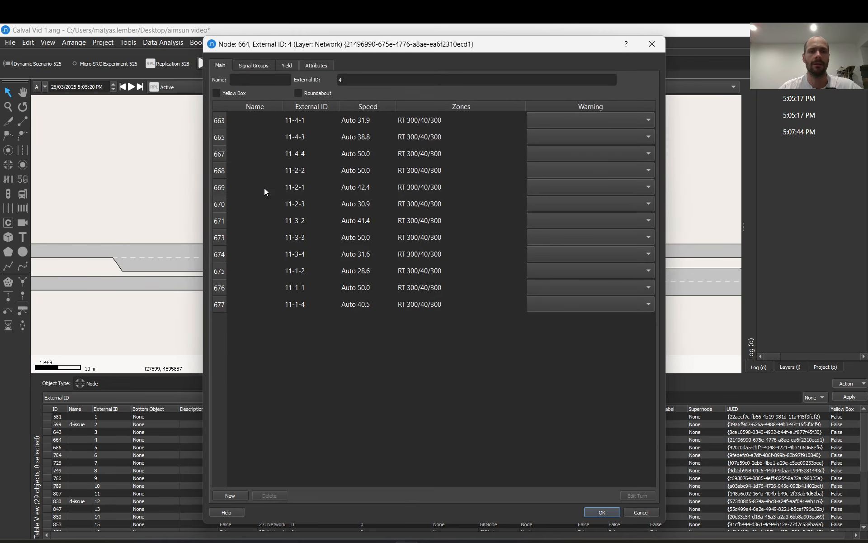
pyautogui.click(251, 81)
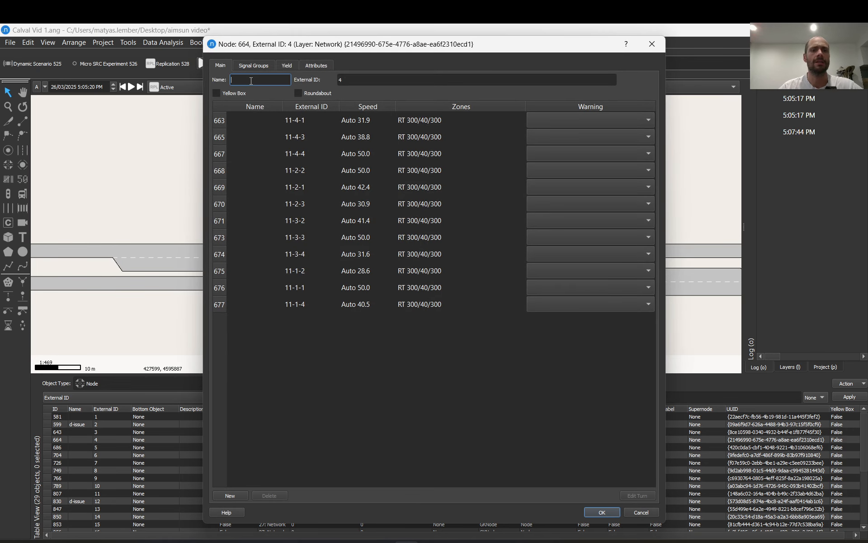
pyautogui.click(360, 77)
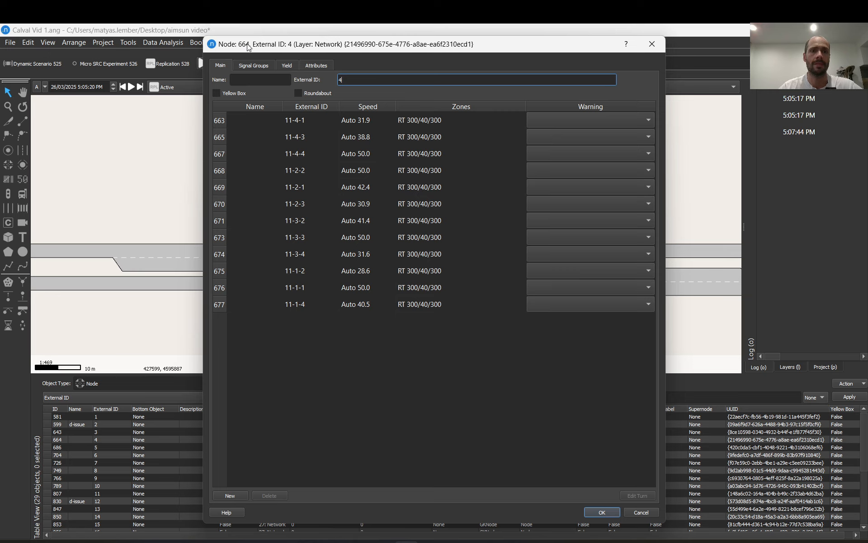
pyautogui.click(655, 48)
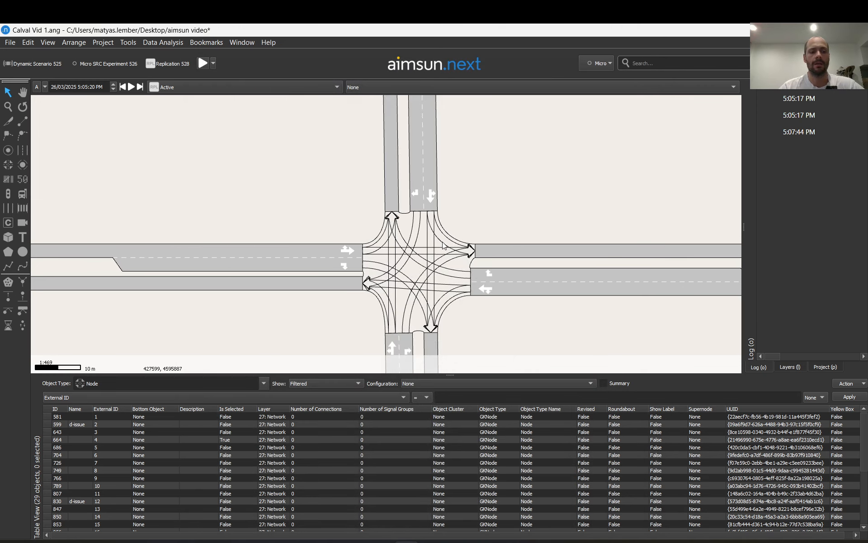
# Edit the external IDs directly in the table, setting node 581 to 3 and node 599 to 4
pyautogui.click(99, 418)
pyautogui.moveTo(100, 421); pyautogui.dragTo(102, 510)
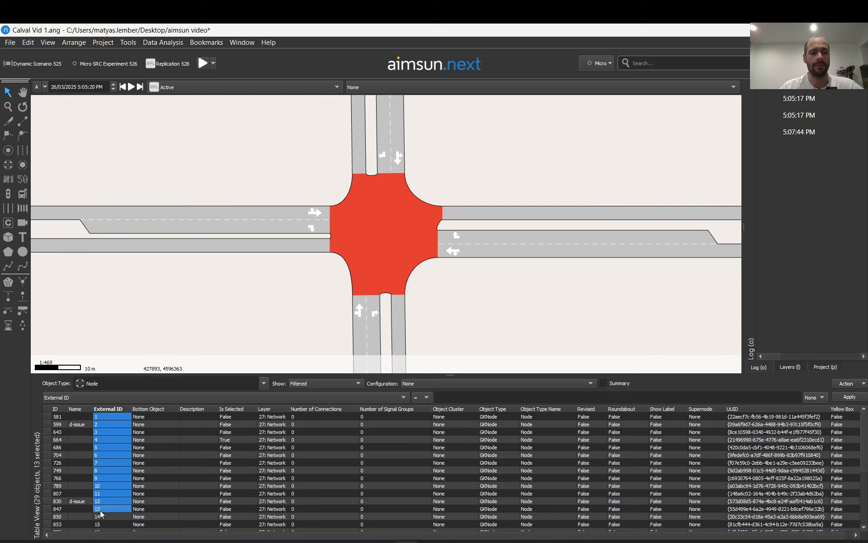
pyautogui.doubleClick(104, 419)
pyautogui.write('3')
pyautogui.press('Return')
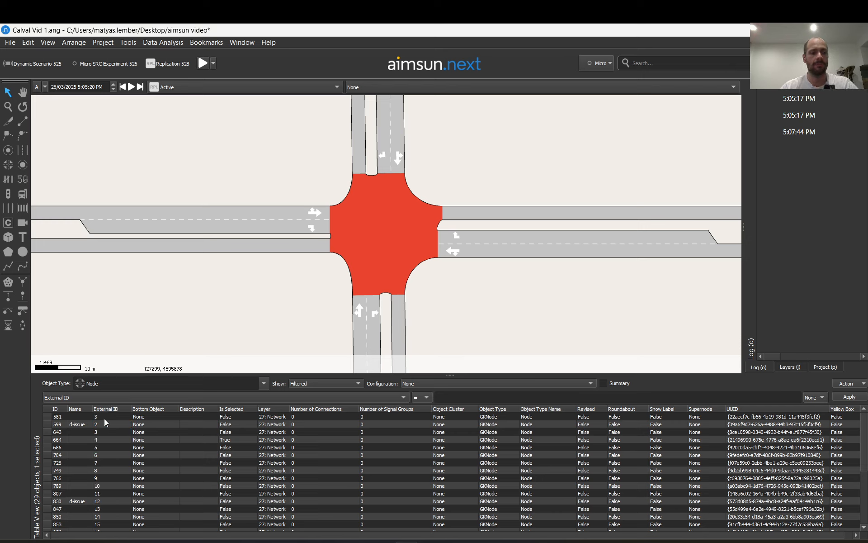
pyautogui.doubleClick(105, 422)
pyautogui.write('4')
pyautogui.press('Return')
# Highlight the External ID cells of the first nine nodes and node 664's name cell, and clear the selection
pyautogui.moveTo(99, 416); pyautogui.dragTo(99, 483)
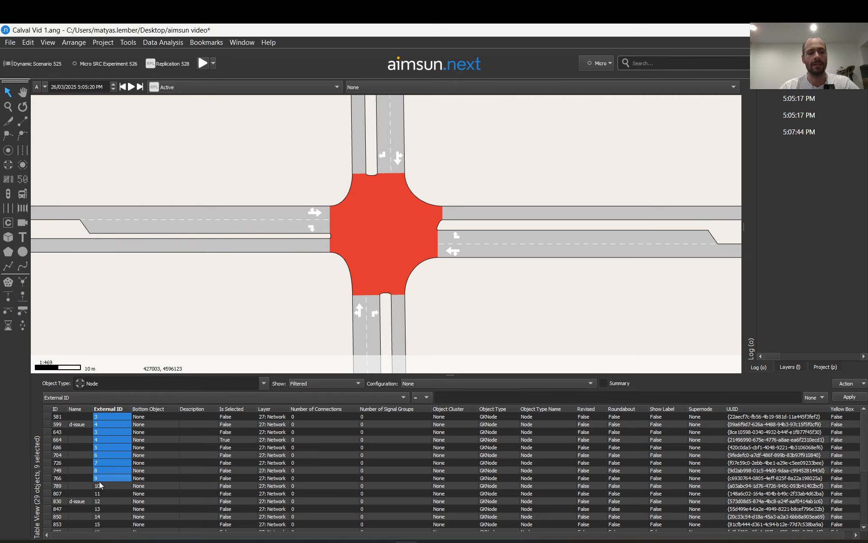
pyautogui.click(76, 440)
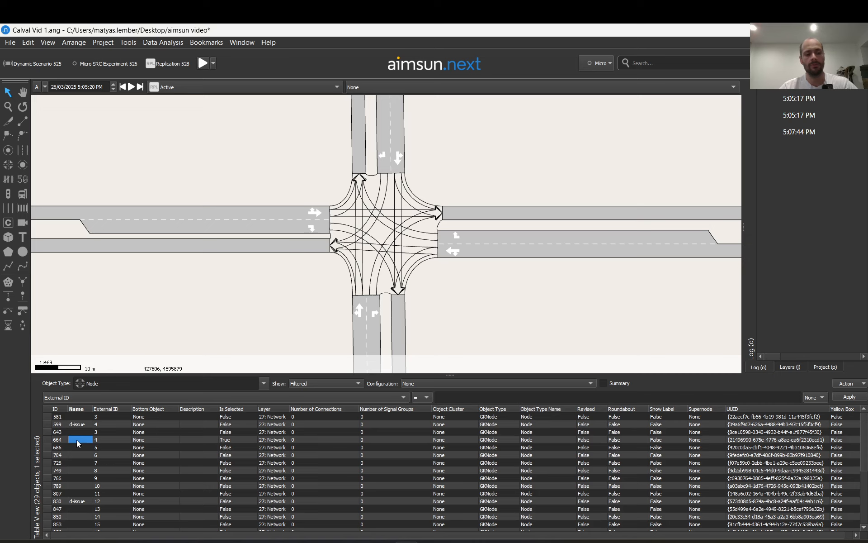
pyautogui.click(138, 330)
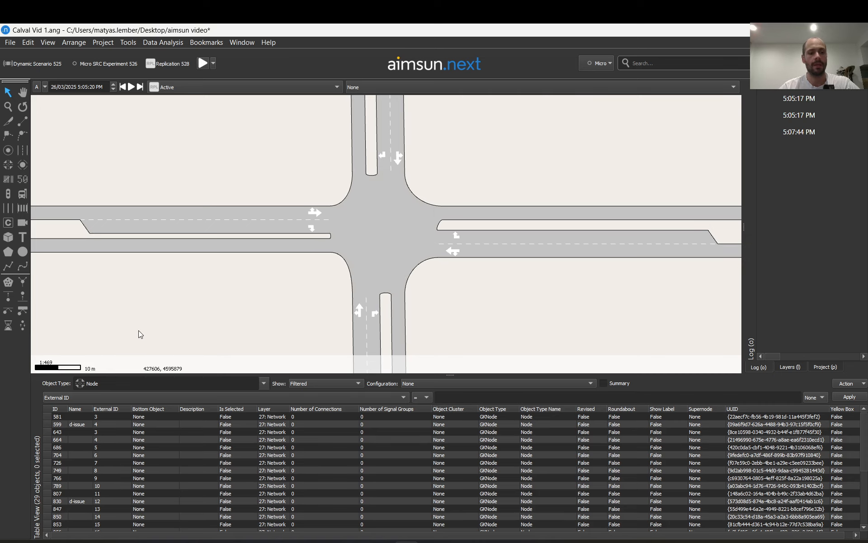
# Switch to the Excel sheet and overwrite External ID cells D3 to D5 with r, egfer and g
pyautogui.click(506, 542)
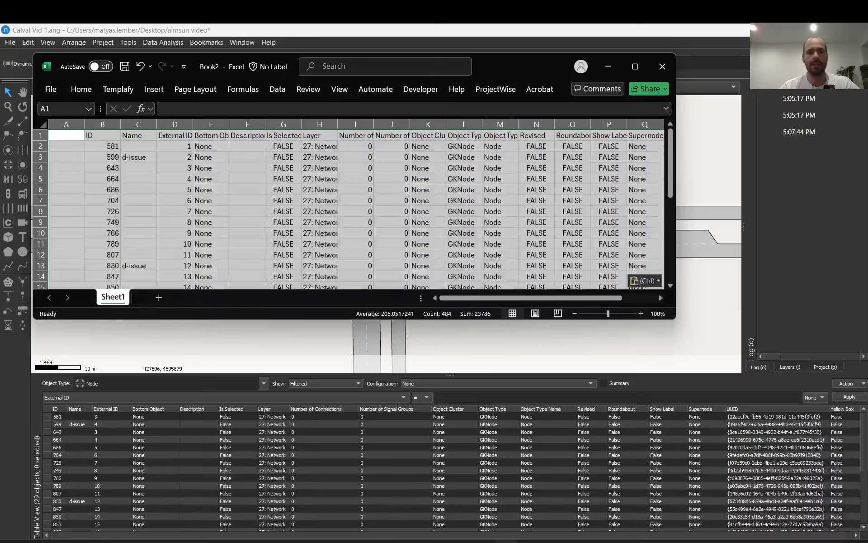
pyautogui.click(185, 159)
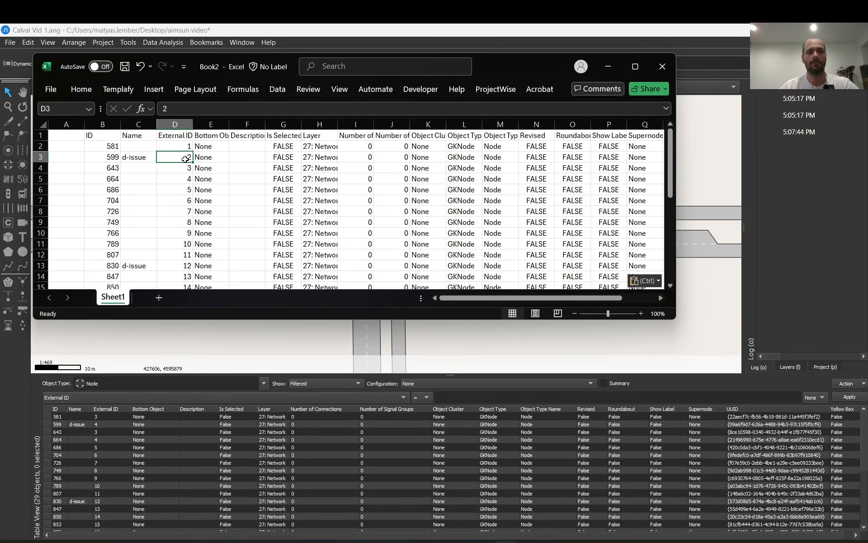
pyautogui.write('r')
pyautogui.press('Return')
pyautogui.write('egfer')
pyautogui.press('Return')
pyautogui.write('g')
pyautogui.press('Return')
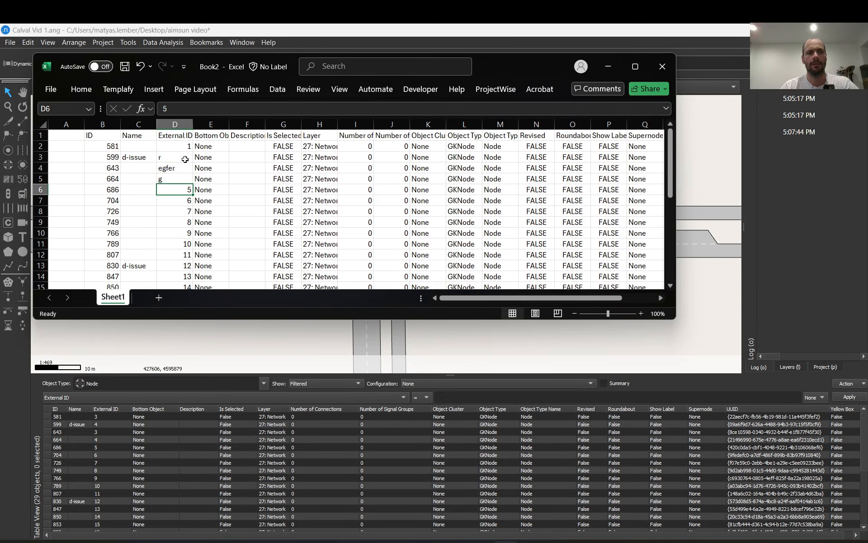
# Select cells D3 to D5 in Excel and, back in Aimsun Next, the External ID cells of nodes 664, 686 and 704
pyautogui.moveTo(176, 159); pyautogui.dragTo(175, 178)
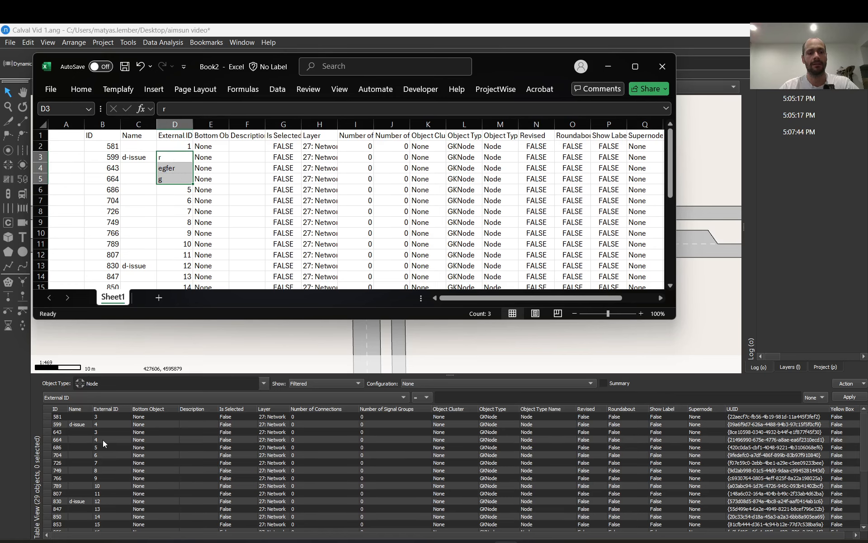
pyautogui.moveTo(102, 440); pyautogui.dragTo(105, 458)
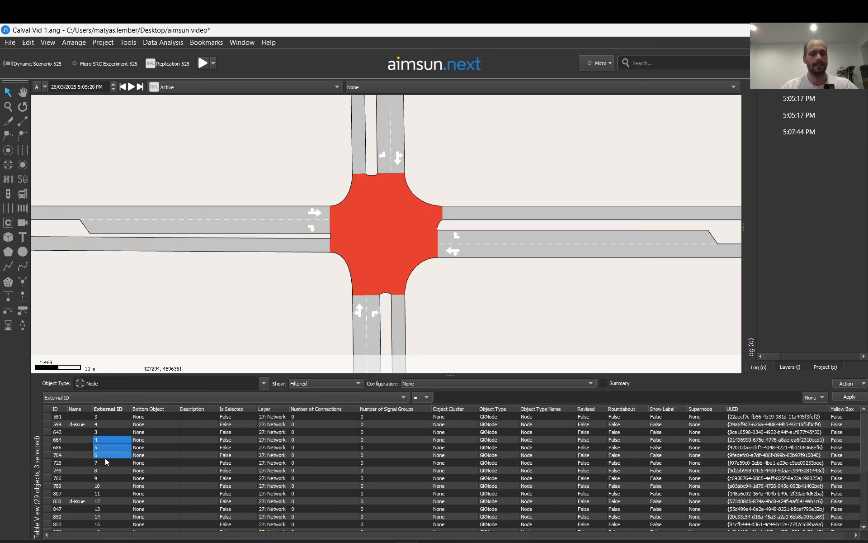
pyautogui.rightClick(96, 424)
pyautogui.click(220, 450)
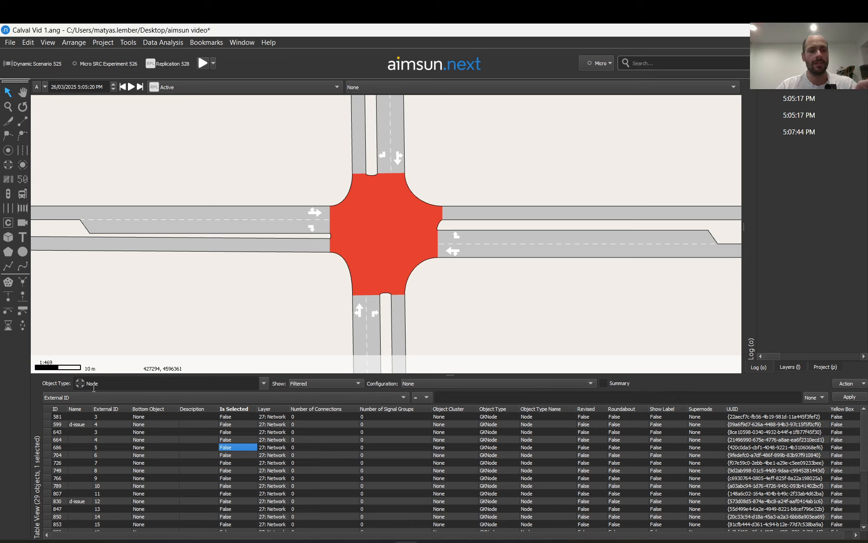
# Filter the node table by External ID with the value 2 and apply the filter
pyautogui.click(453, 397)
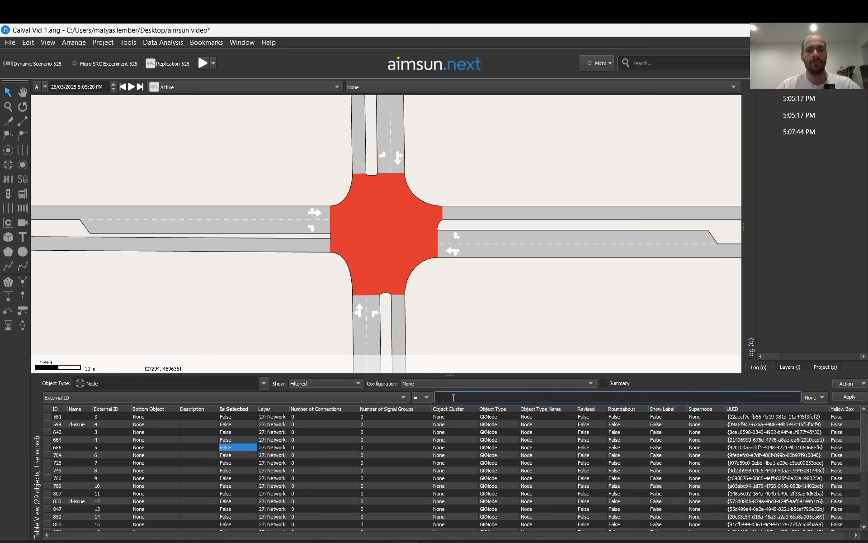
pyautogui.write('2')
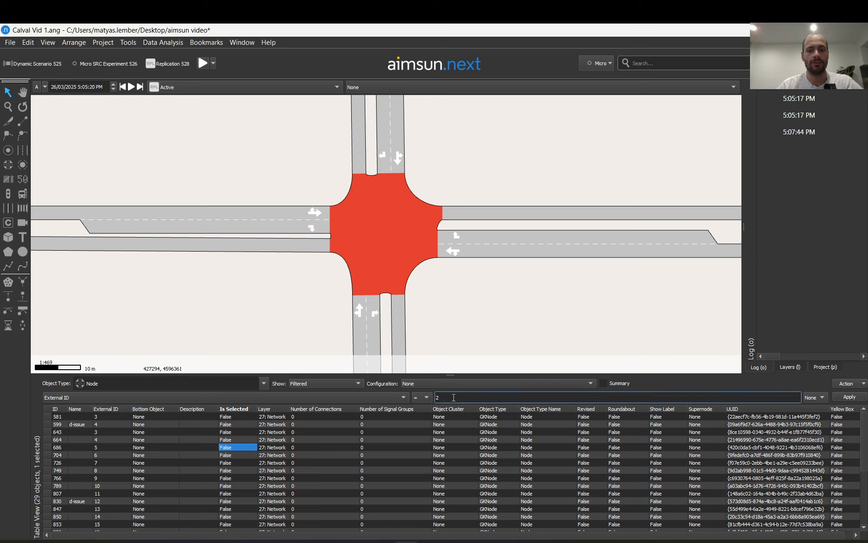
pyautogui.click(850, 397)
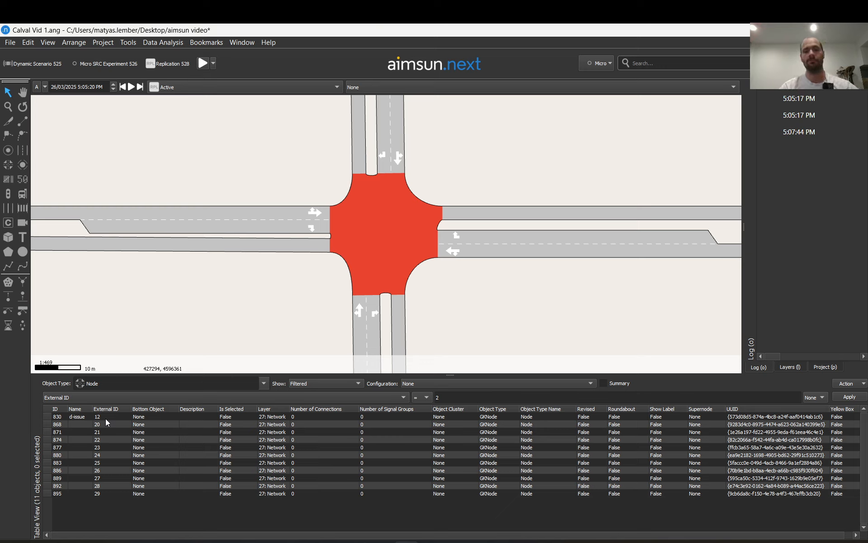
# Locate the filtered node with external ID 21 in the network and clear its selection
pyautogui.click(133, 432)
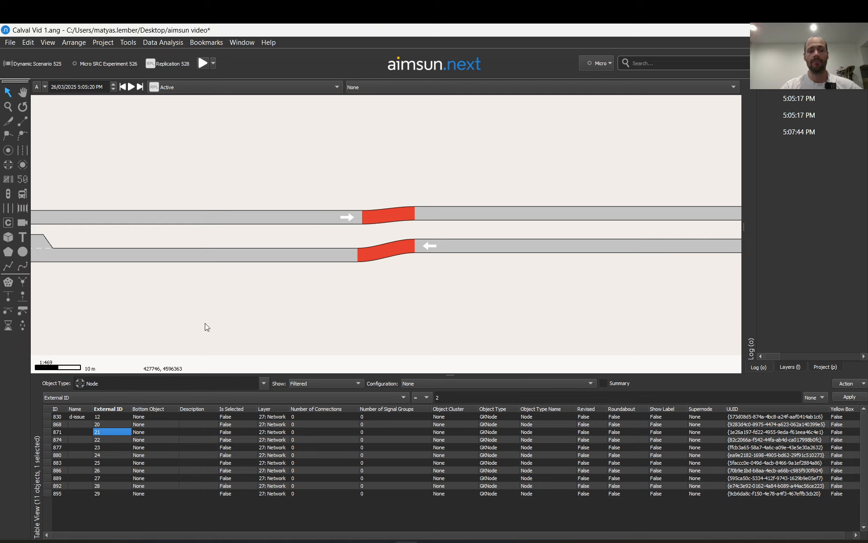
pyautogui.click(212, 300)
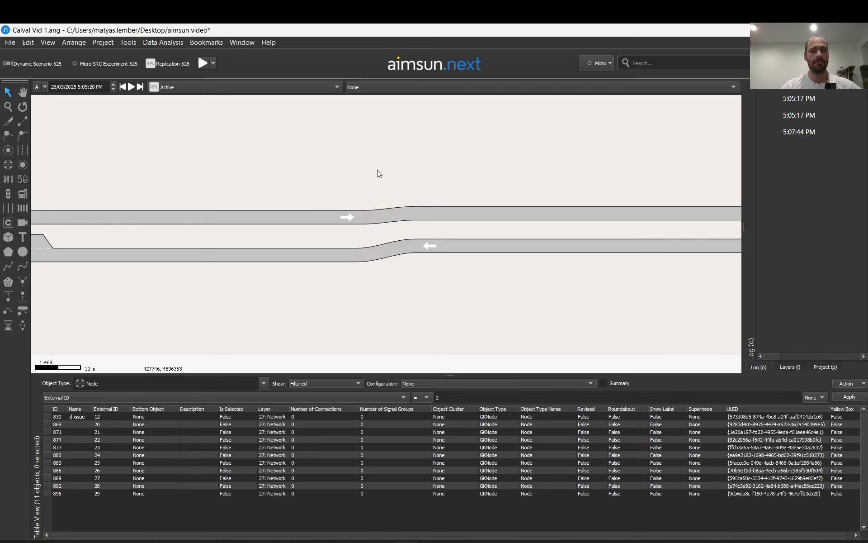
pyautogui.scroll(-3, 372, 234)
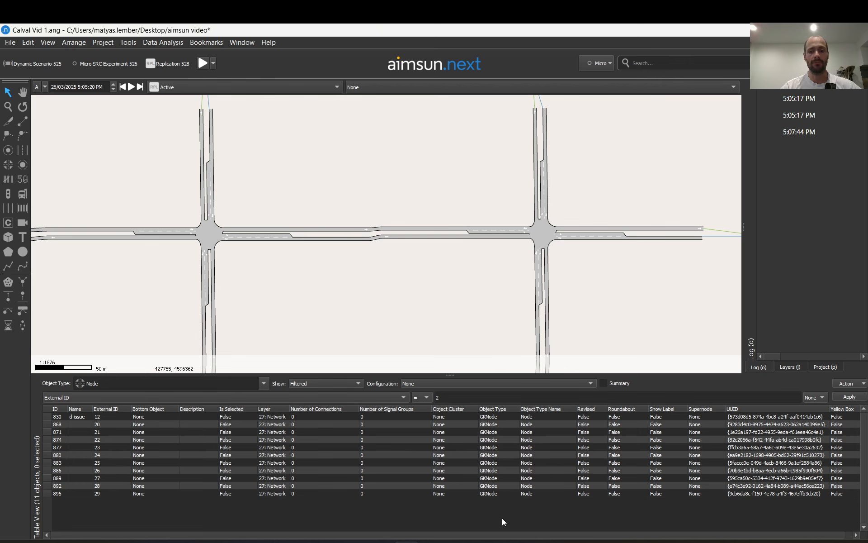
# Review the exported node rows and the column headers in the Excel sheet, and return to Aimsun Next
pyautogui.hotkey('alt', 'Tab')
pyautogui.click(278, 179)
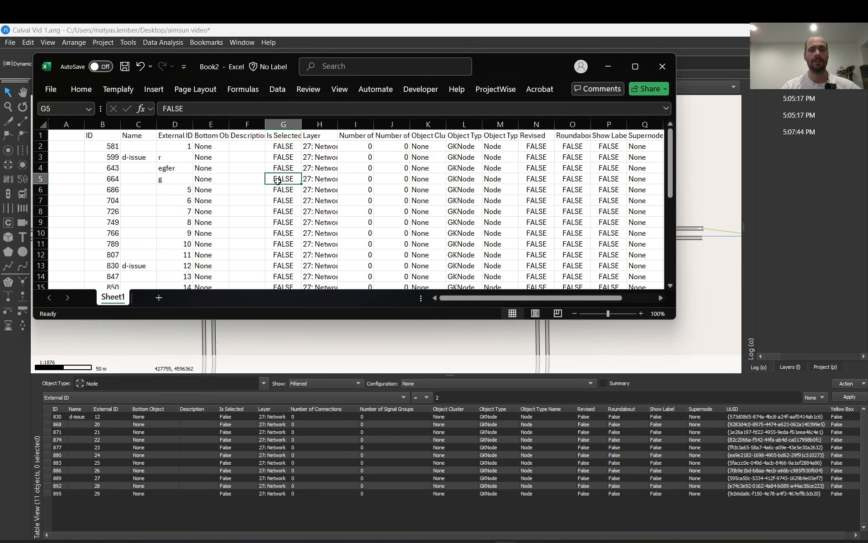
pyautogui.moveTo(102, 146); pyautogui.dragTo(547, 161)
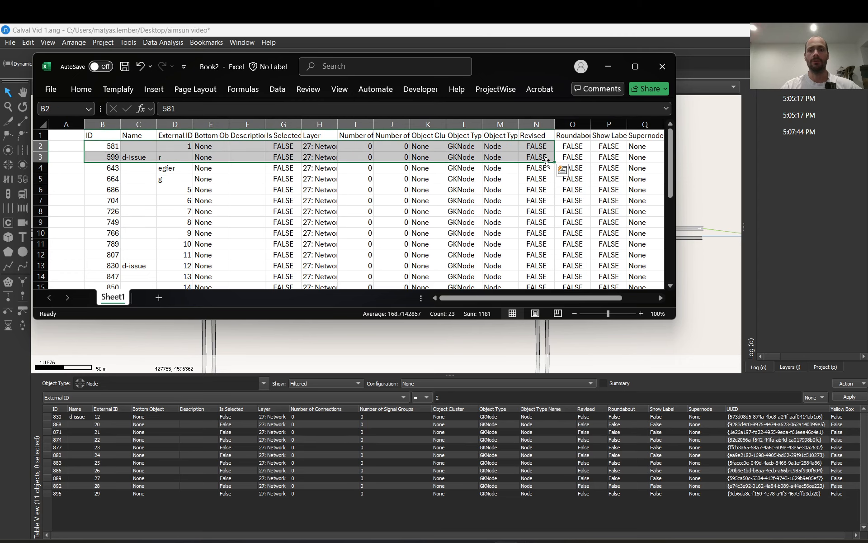
pyautogui.moveTo(646, 135); pyautogui.dragTo(92, 131)
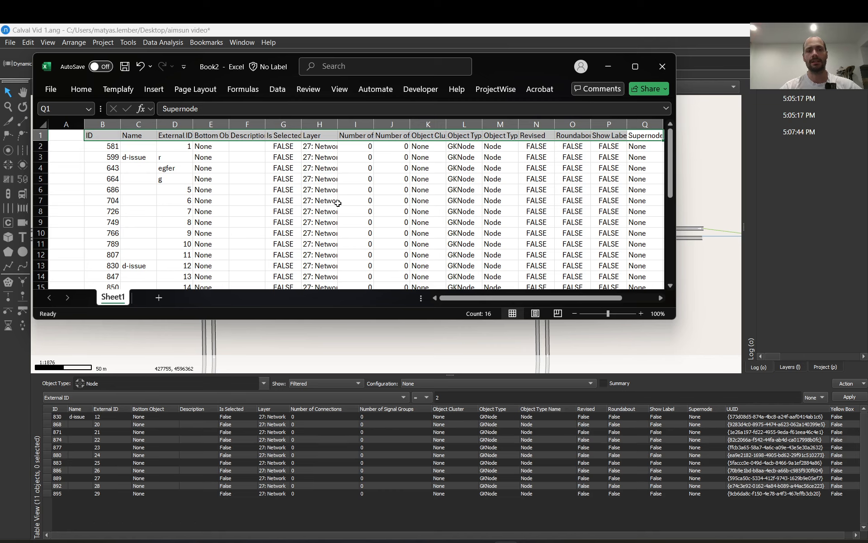
pyautogui.click(340, 201)
pyautogui.click(497, 37)
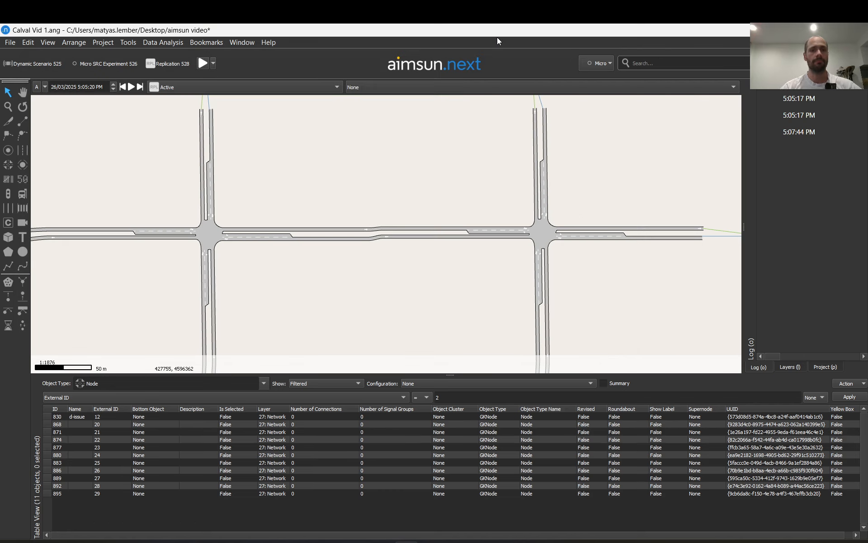